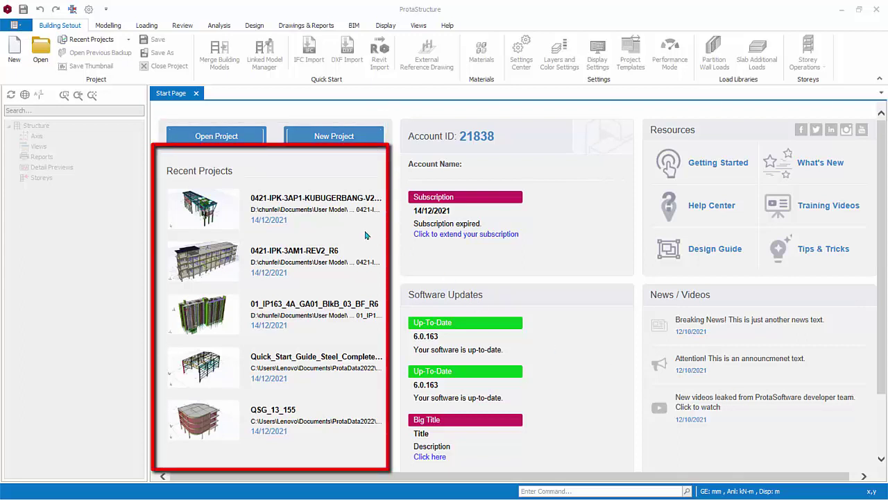
- Show the Open Project dialog with the three Quick_Start_Guide projects and the Concrete_Complete preview
{"action": "mouse_move", "coordinate": [321, 201]}
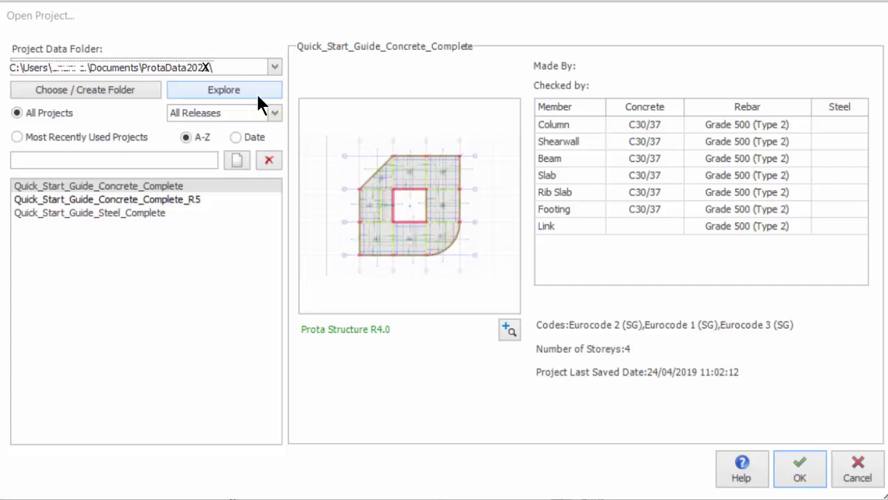
- Preview Quick_Start_Guide_Concrete_Complete_R5 and toggle the list between Most Recently Used and All Projects
{"action": "left_click", "coordinate": [180, 200]}
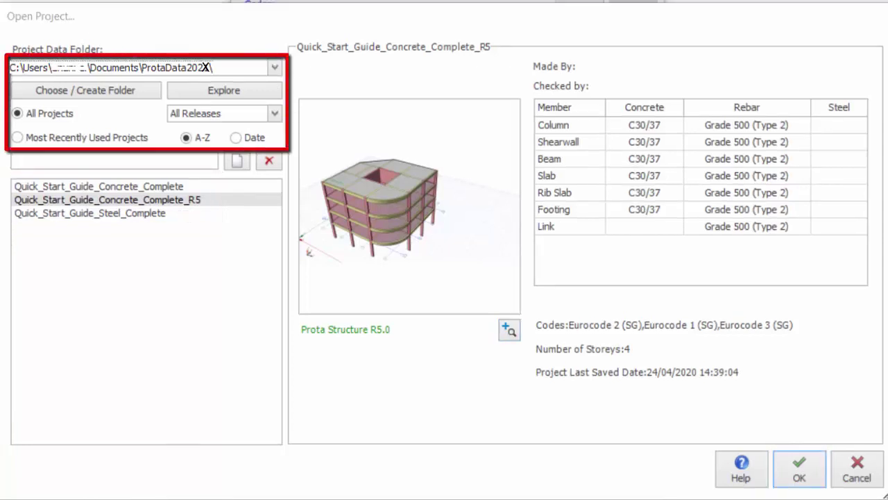
{"action": "left_click", "coordinate": [274, 67]}
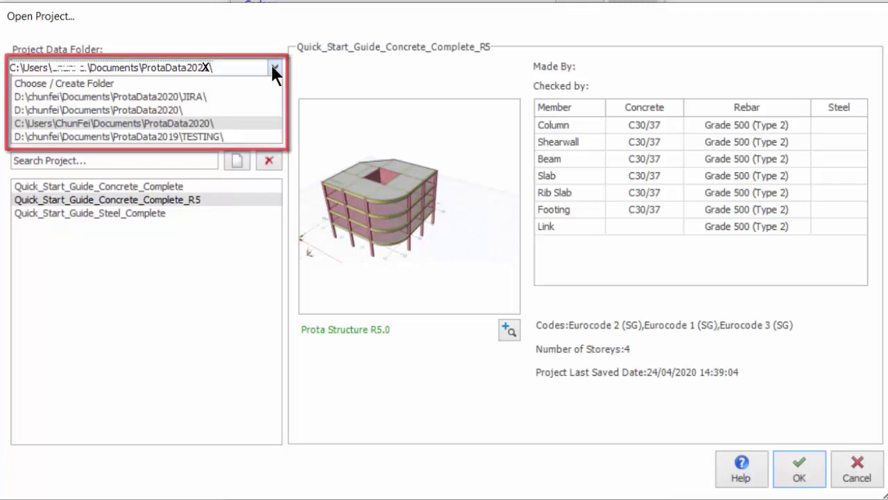
{"action": "left_click", "coordinate": [275, 67]}
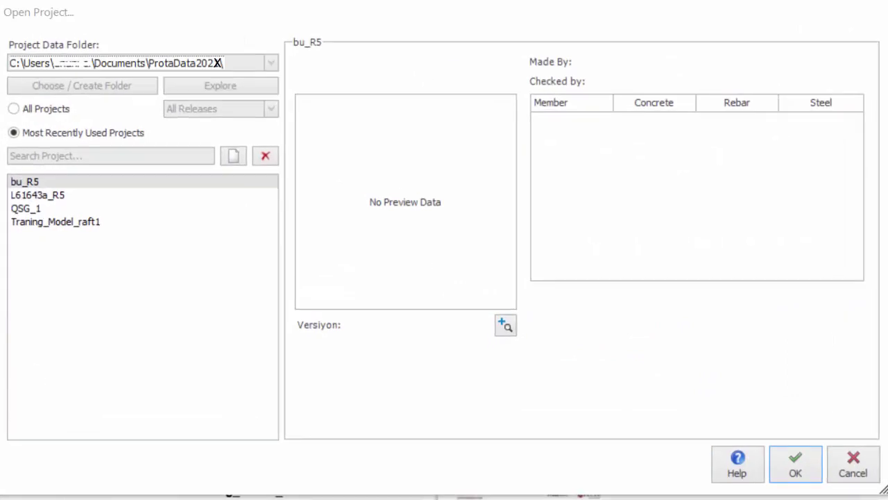
{"action": "left_click", "coordinate": [14, 109]}
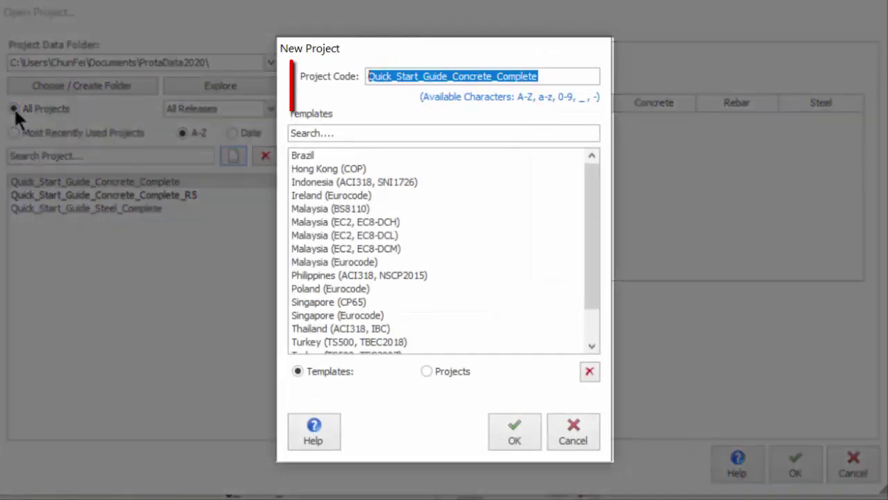
- Name the new project Training_1 and base it on the Singapore (Eurocode) template
{"action": "type", "text": "Trainin"}
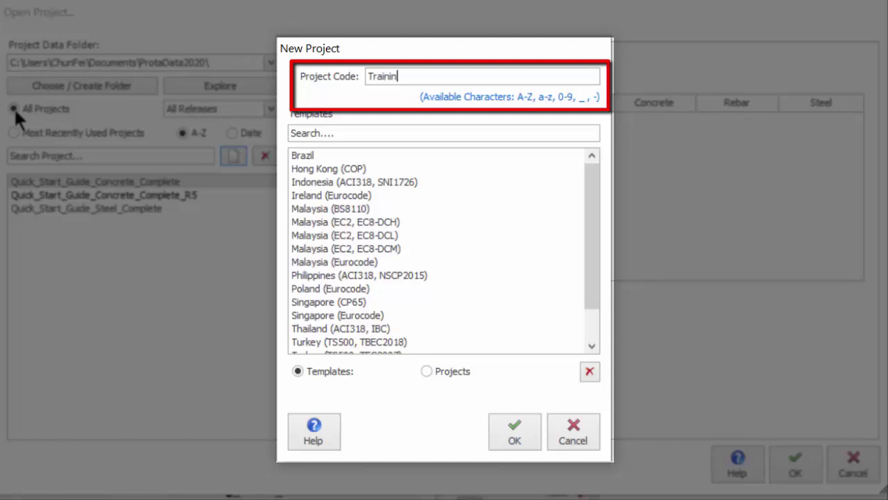
{"action": "type", "text": "g_1"}
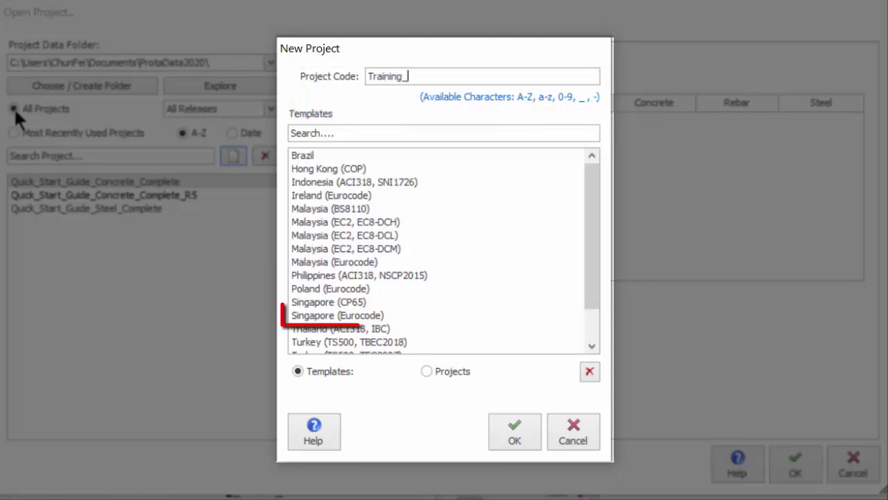
{"action": "left_click", "coordinate": [338, 315]}
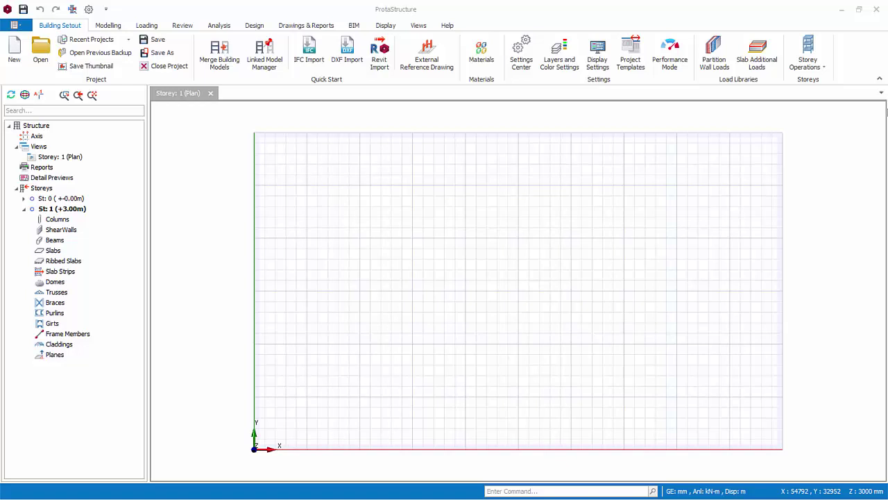
{"action": "left_click", "coordinate": [858, 55]}
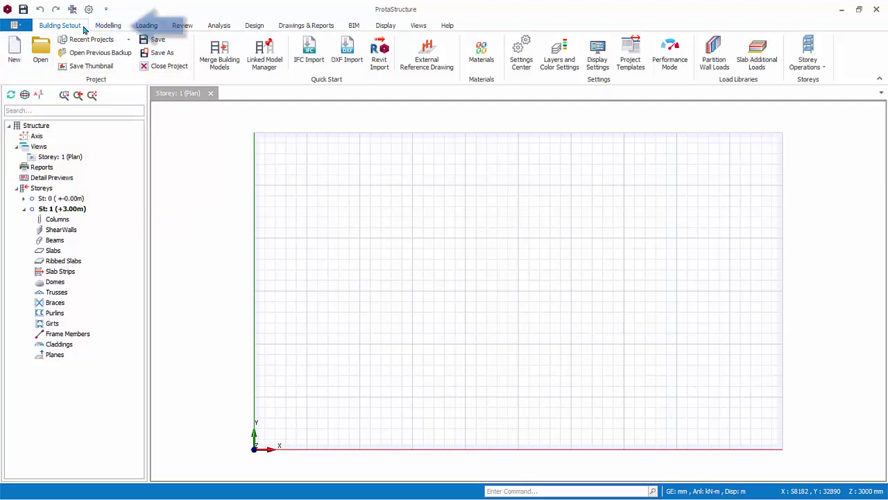
{"action": "left_click", "coordinate": [114, 29]}
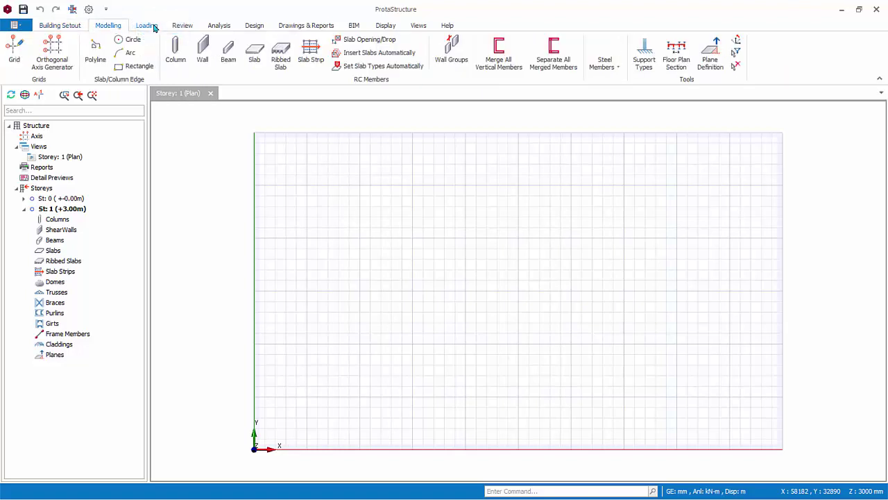
{"action": "left_click", "coordinate": [148, 26]}
{"action": "left_click", "coordinate": [185, 26]}
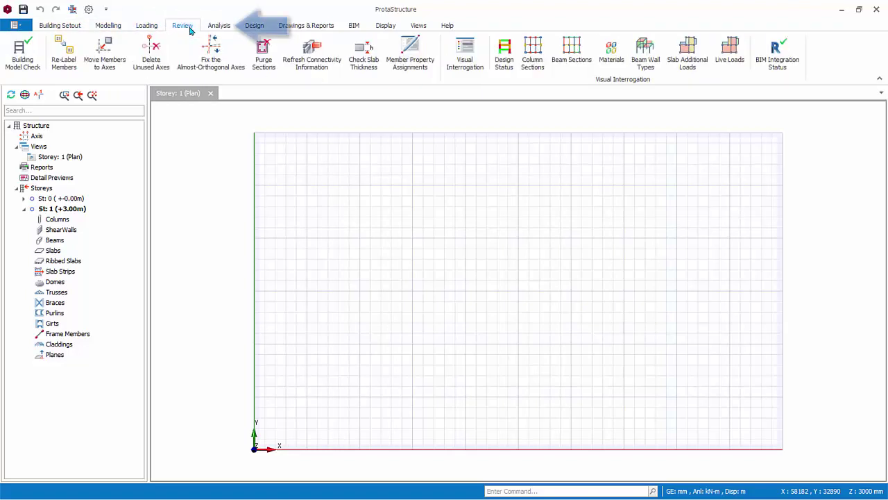
{"action": "left_click", "coordinate": [221, 26]}
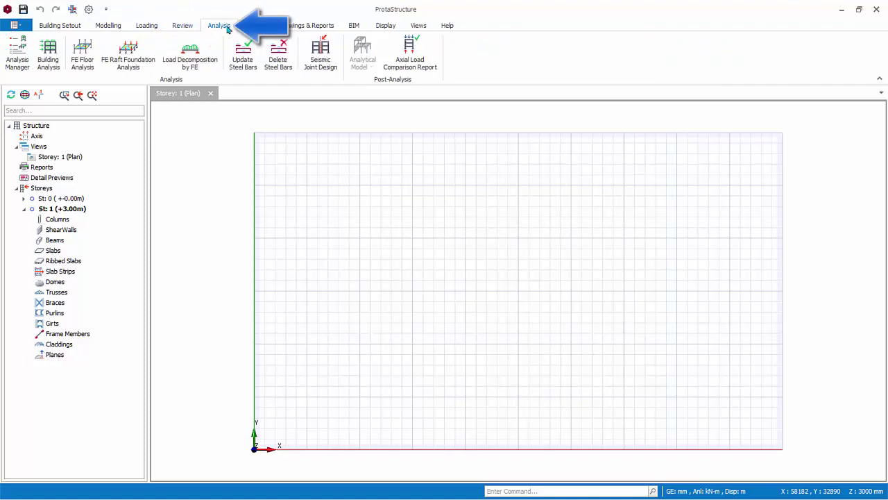
{"action": "left_click", "coordinate": [254, 26]}
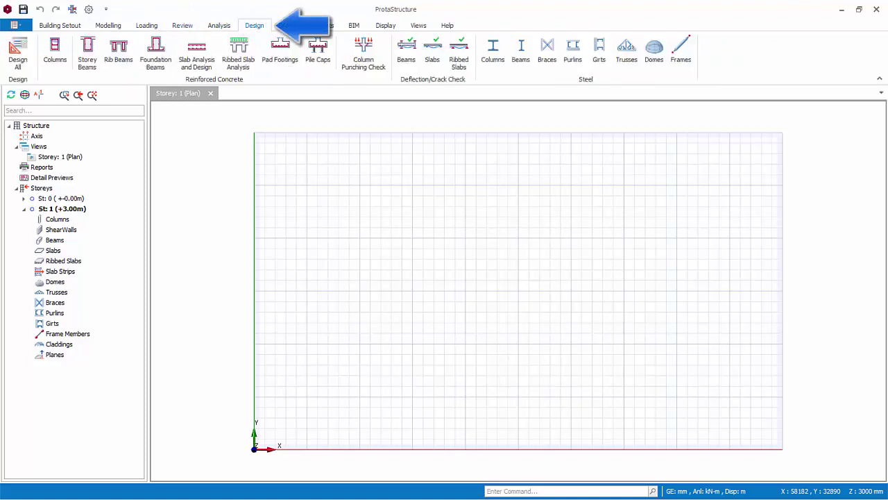
{"action": "left_click", "coordinate": [302, 26]}
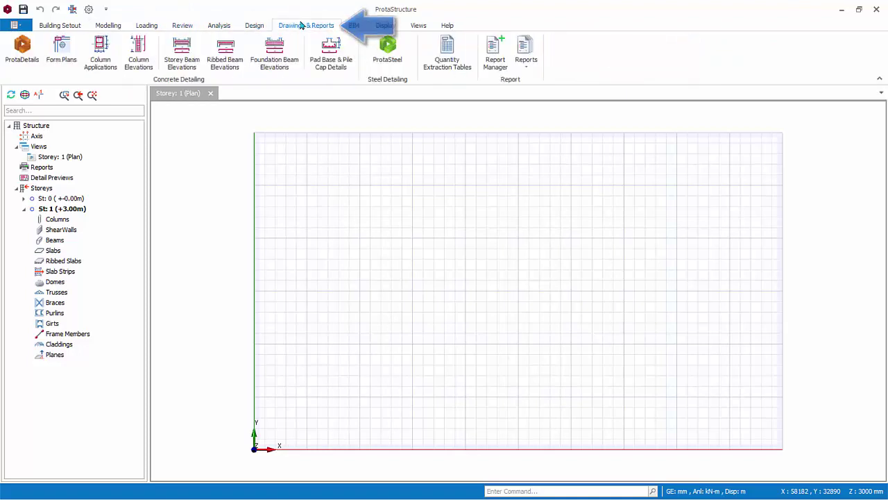
{"action": "left_click", "coordinate": [61, 25]}
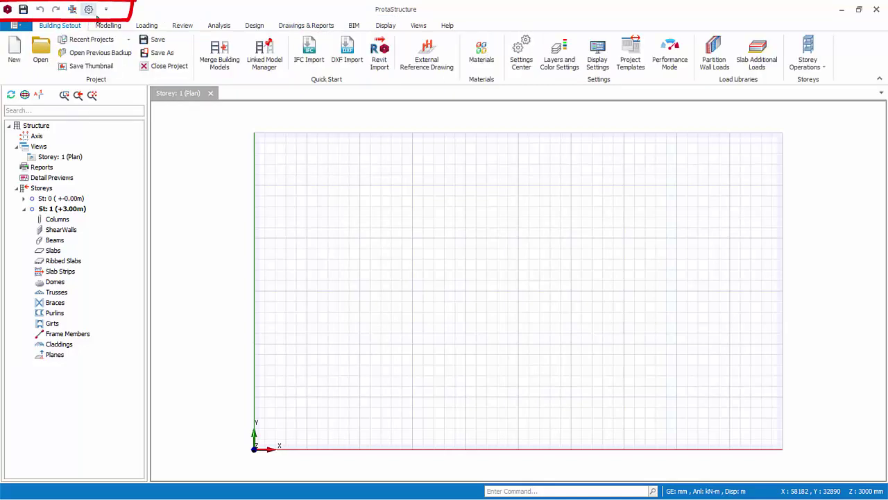
{"action": "right_click", "coordinate": [20, 45]}
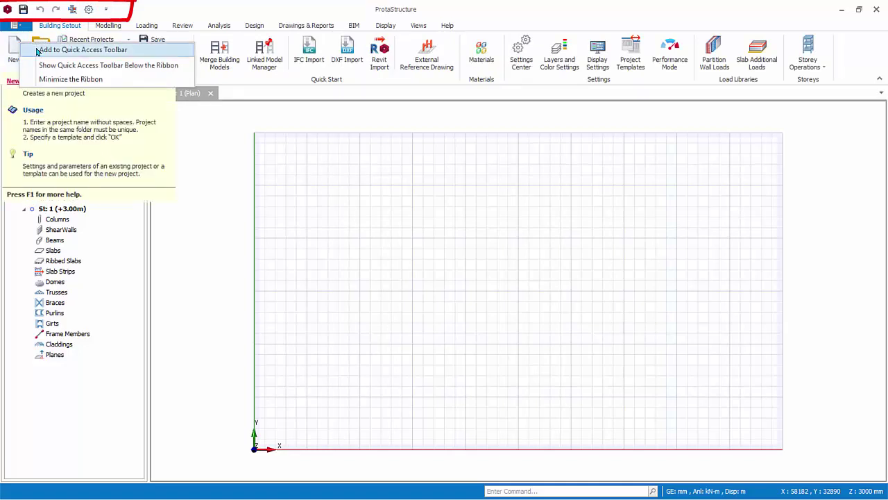
{"action": "left_click", "coordinate": [108, 10]}
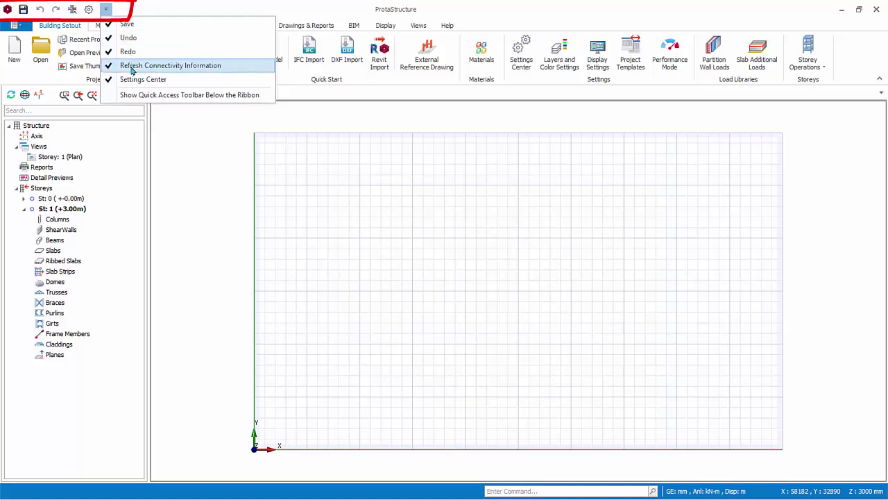
{"action": "left_click", "coordinate": [152, 10]}
{"action": "right_click", "coordinate": [847, 53]}
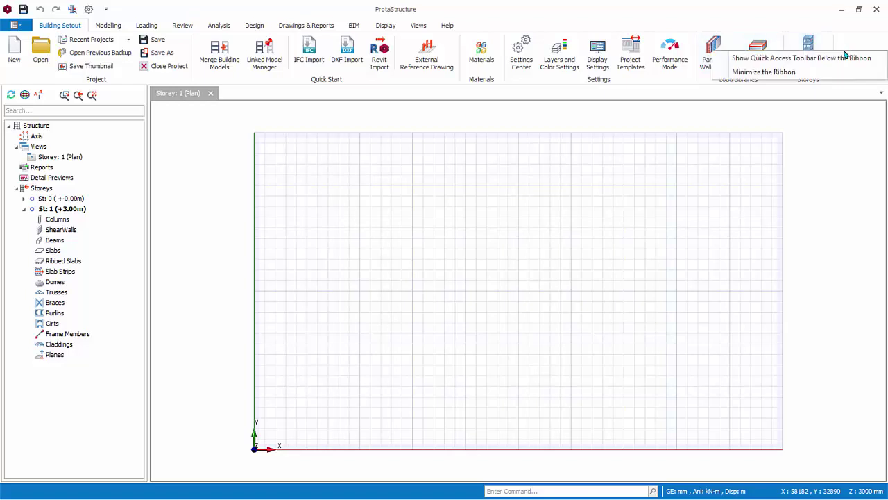
{"action": "left_click", "coordinate": [763, 72]}
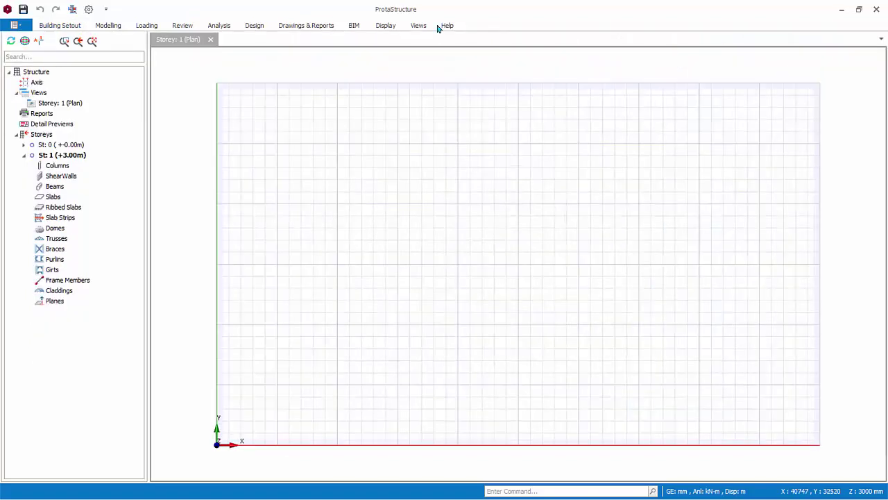
{"action": "left_click", "coordinate": [70, 25]}
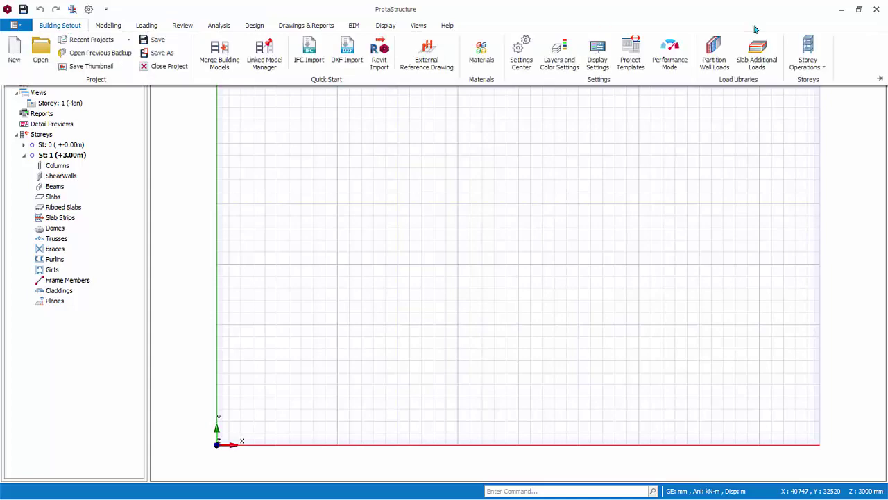
{"action": "right_click", "coordinate": [812, 54]}
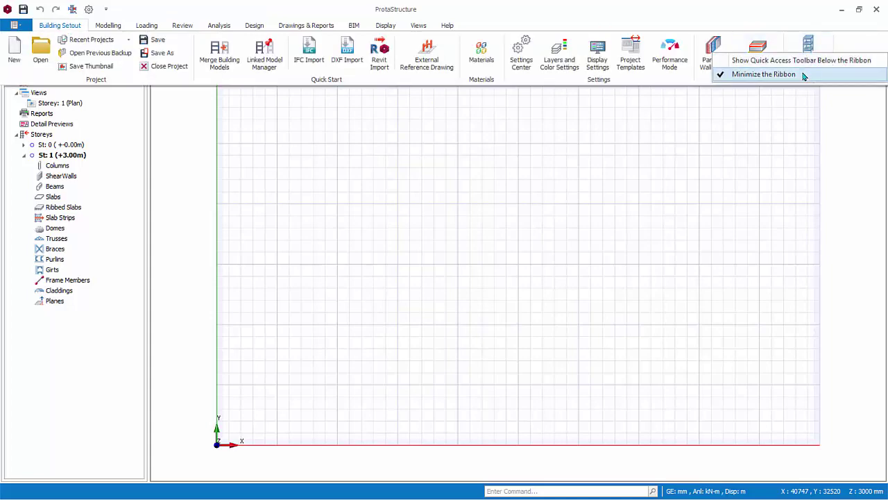
{"action": "left_click", "coordinate": [763, 74]}
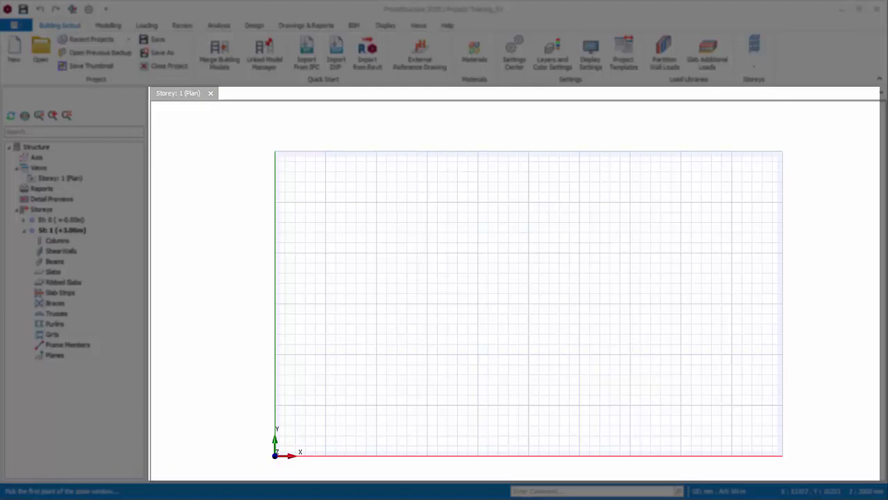
{"action": "scroll", "coordinate": [503, 288], "scroll_direction": "up", "scroll_amount": 4}
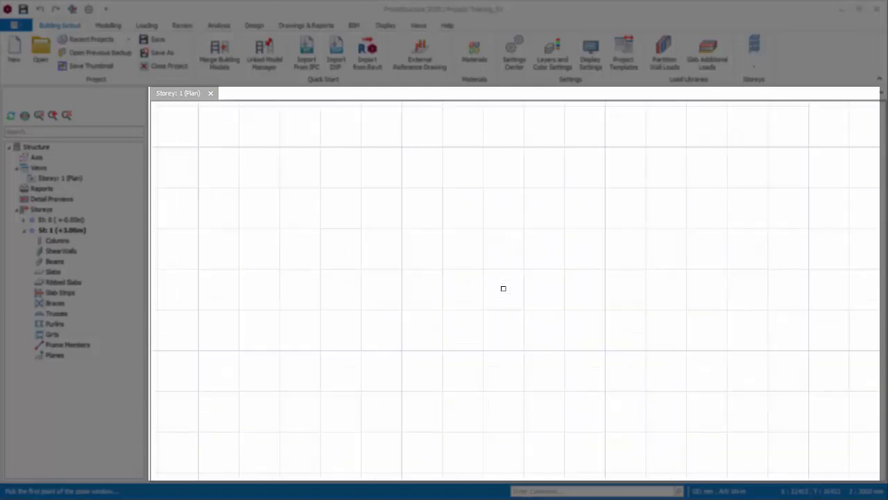
{"action": "scroll", "coordinate": [503, 288], "scroll_direction": "down", "scroll_amount": 3}
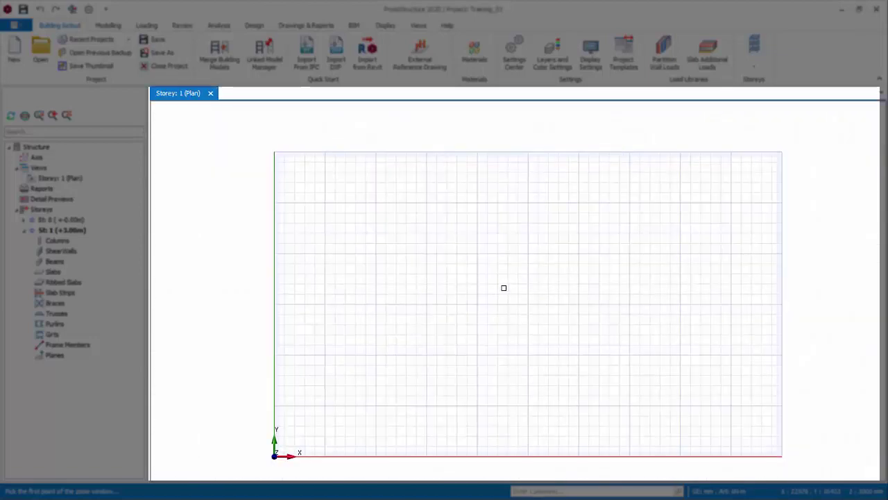
{"action": "scroll", "coordinate": [504, 287], "scroll_direction": "up", "scroll_amount": 2}
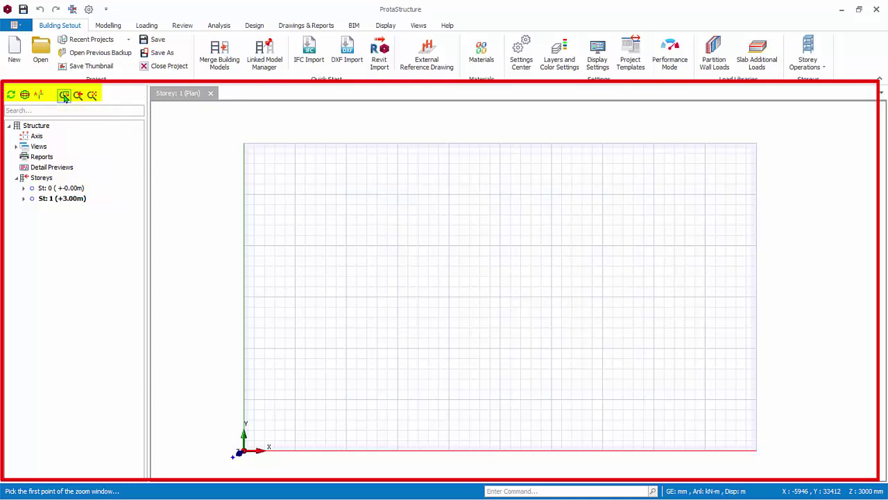
- Zoom to a window on the Storey 1 plan and expand storey St: 1 in the project tree
{"action": "left_click", "coordinate": [312, 230]}
{"action": "left_click", "coordinate": [579, 356]}
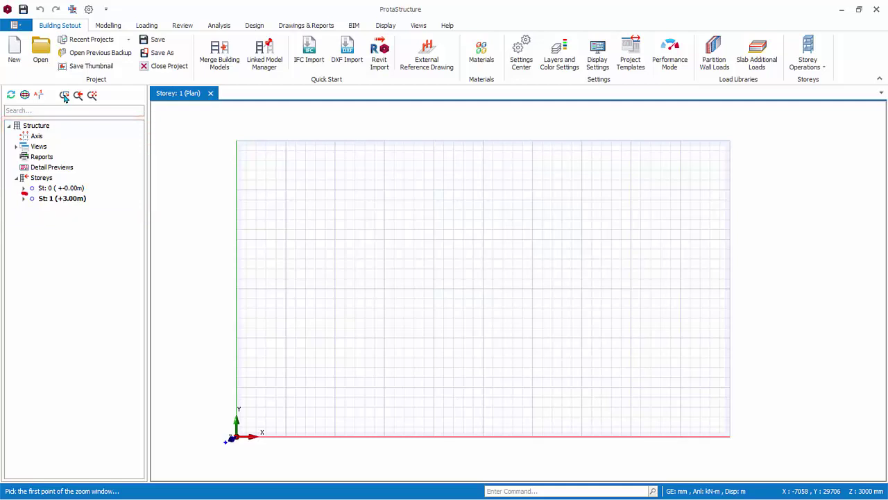
{"action": "left_click", "coordinate": [23, 198]}
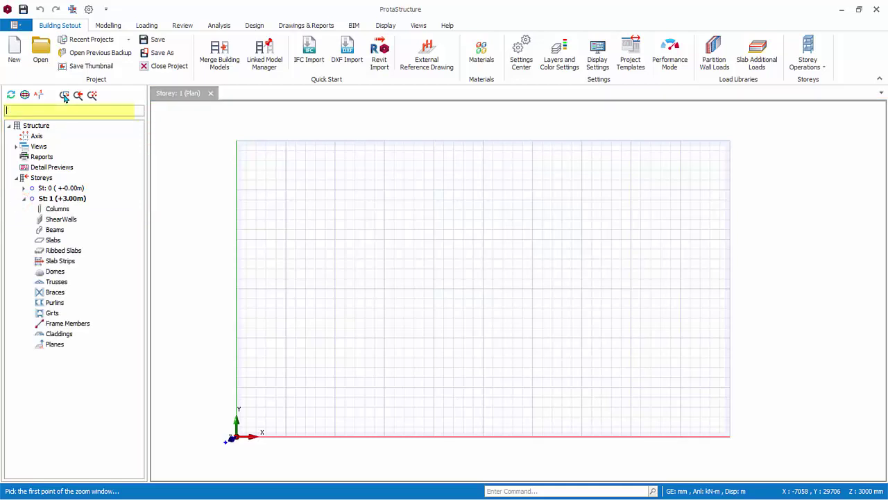
{"action": "type", "text": "1"}
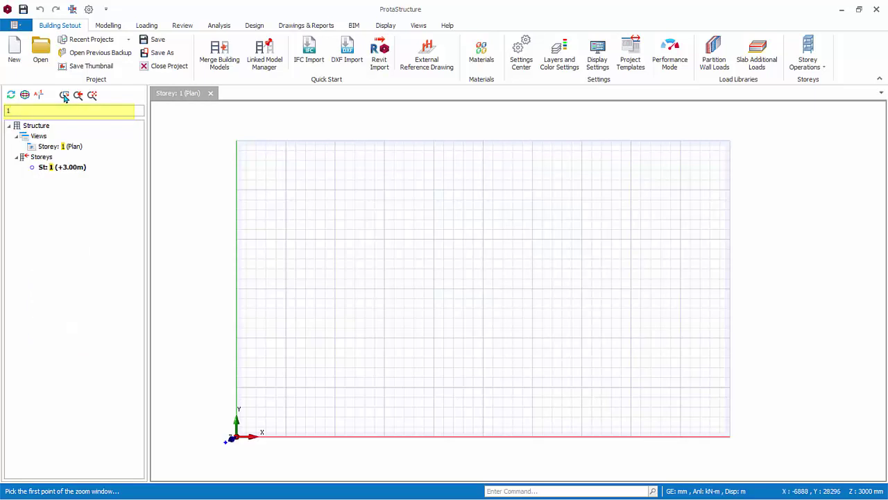
{"action": "key", "text": "BackSpace"}
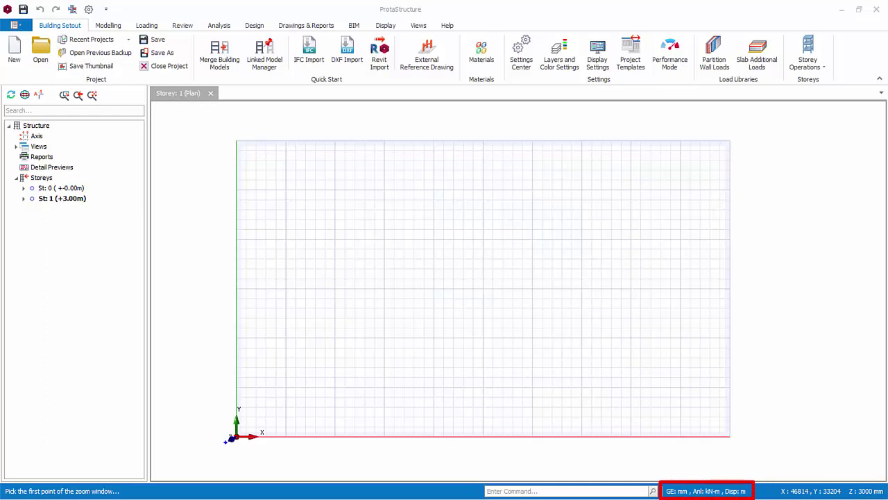
{"action": "left_click", "coordinate": [568, 492]}
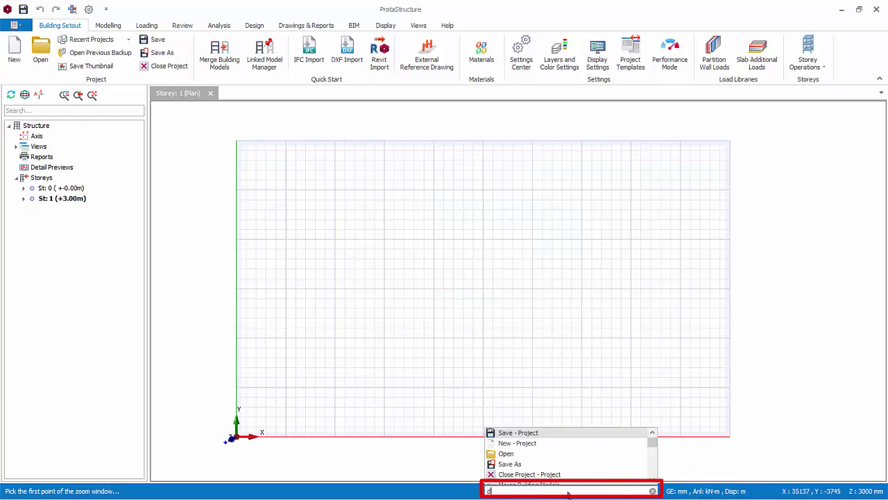
{"action": "type", "text": "d"}
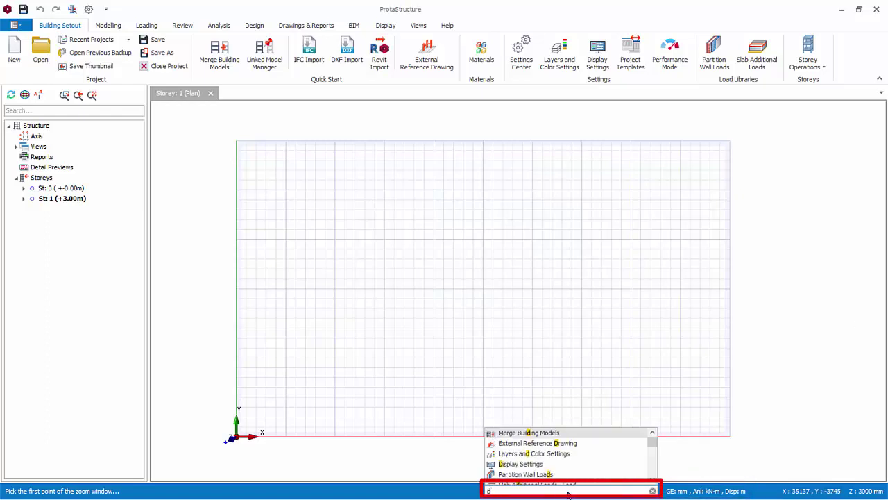
{"action": "key", "text": "BackSpace"}
{"action": "type", "text": "se"}
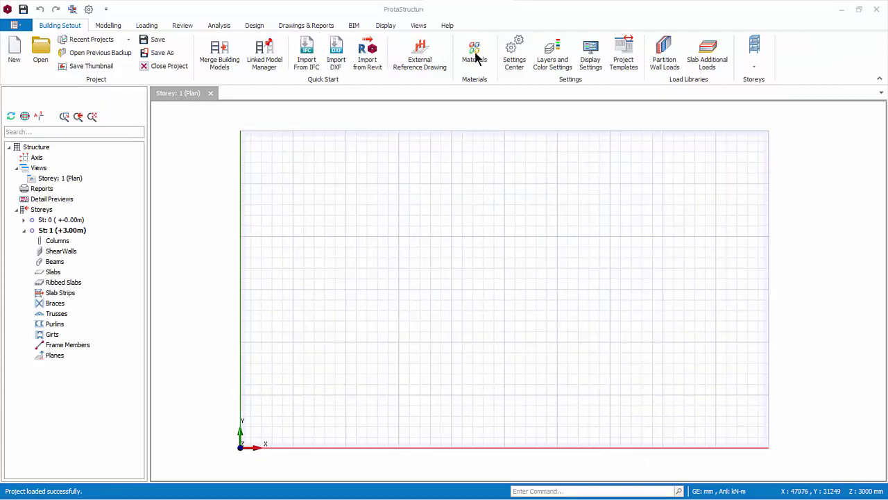
- Open the Settings Center and bring up the concrete design code choices
{"action": "left_click", "coordinate": [518, 66]}
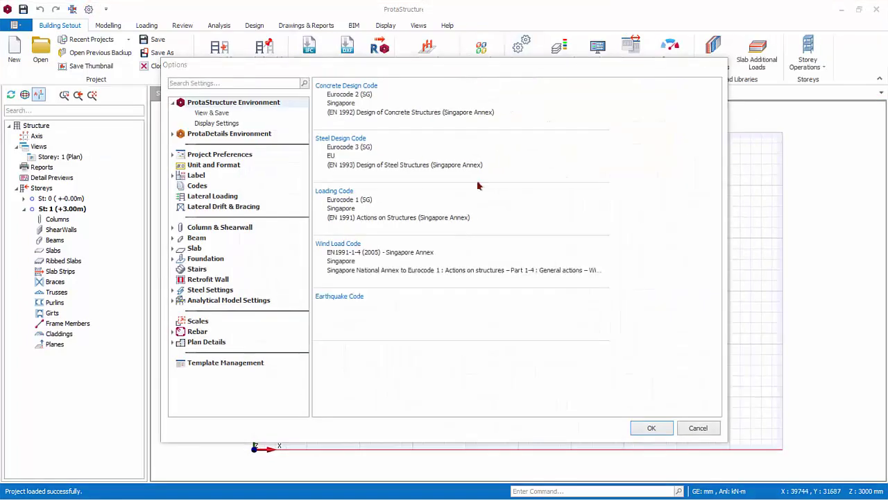
{"action": "double_click", "coordinate": [347, 102]}
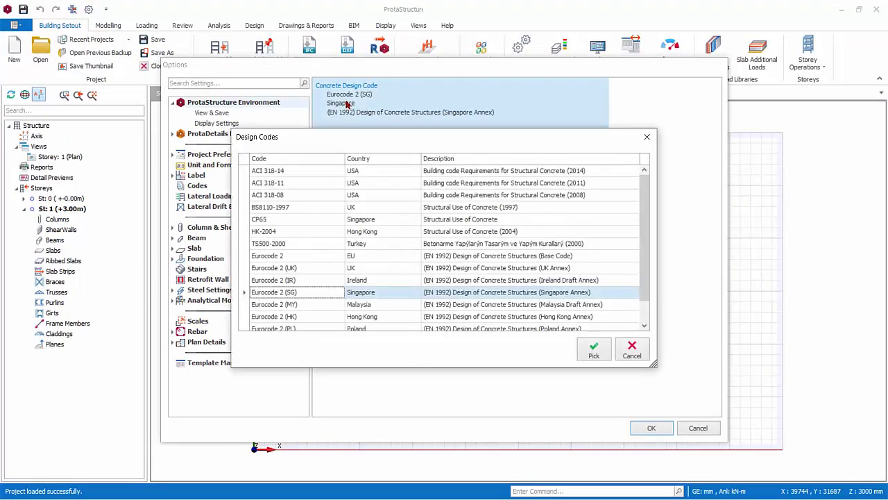
- Close the Design Codes list, keeping Eurocode 2 (SG) as the concrete code
{"action": "left_click", "coordinate": [632, 351]}
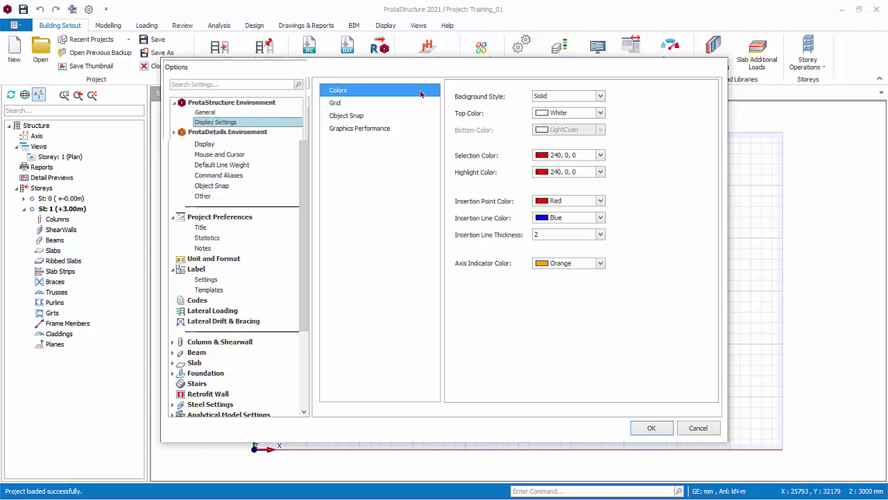
- Review the Grid, Object Snap and every ProtaDetails Environment page, ending on Project Preferences Title
{"action": "left_click", "coordinate": [335, 107]}
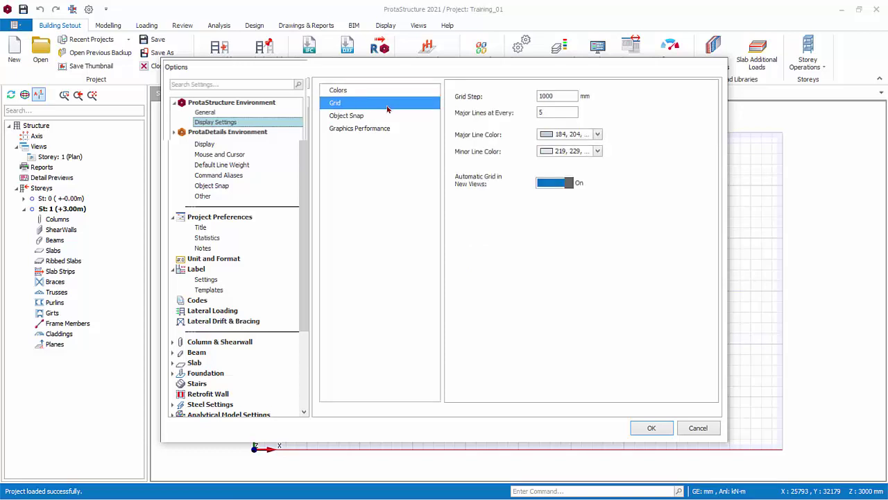
{"action": "left_click", "coordinate": [351, 117]}
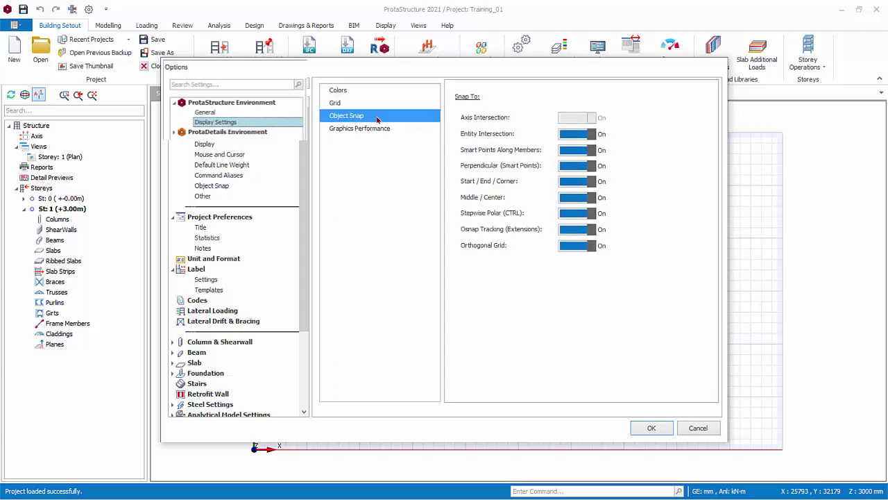
{"action": "left_click", "coordinate": [246, 134]}
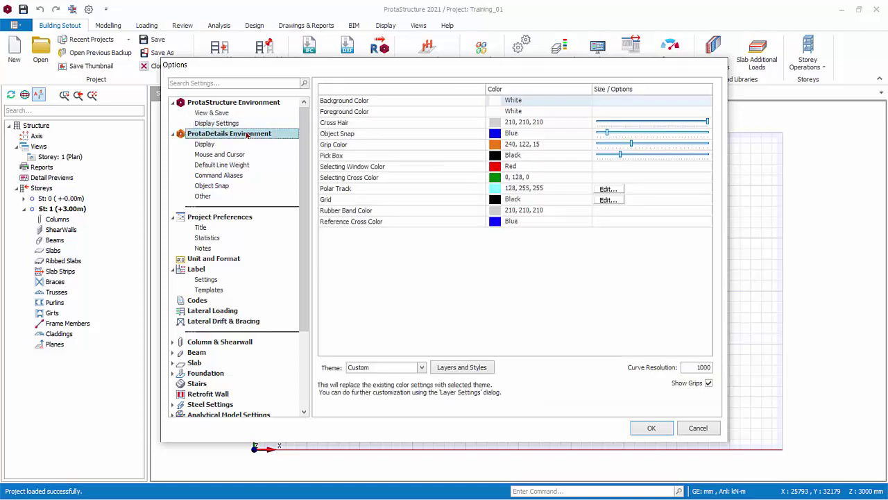
{"action": "left_click", "coordinate": [215, 154]}
{"action": "left_click", "coordinate": [213, 165]}
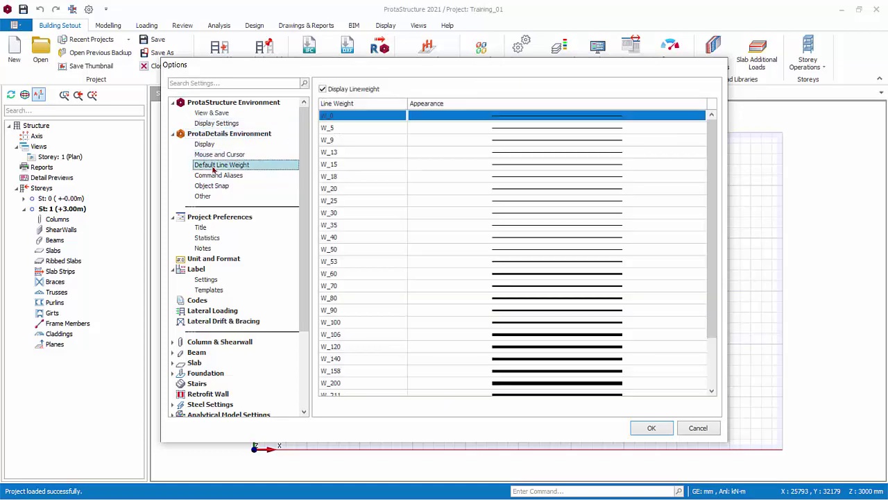
{"action": "left_click", "coordinate": [209, 177]}
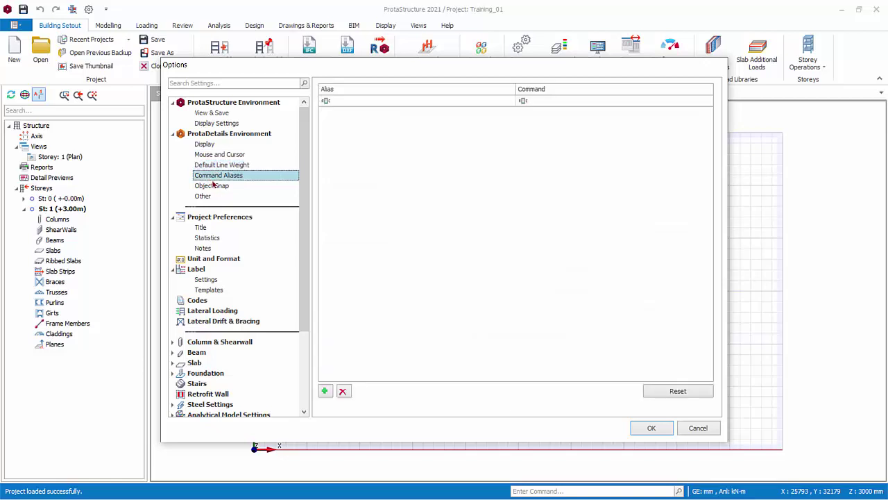
{"action": "left_click", "coordinate": [212, 186]}
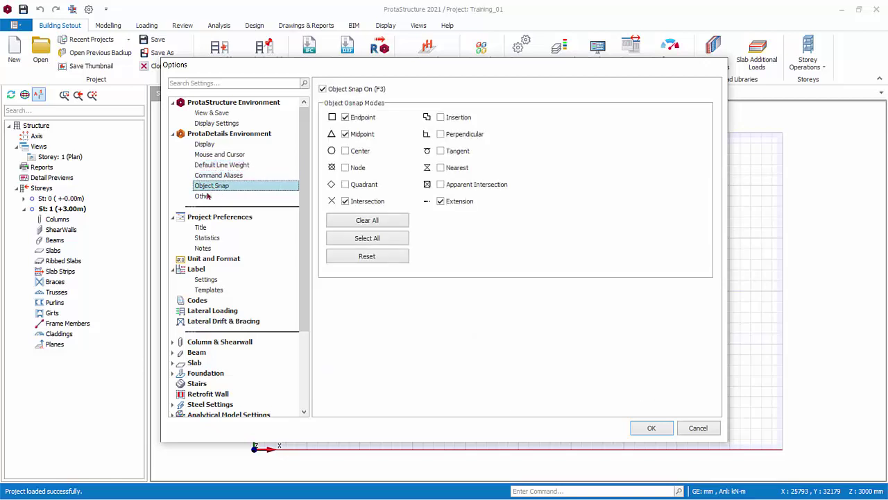
{"action": "left_click", "coordinate": [208, 196]}
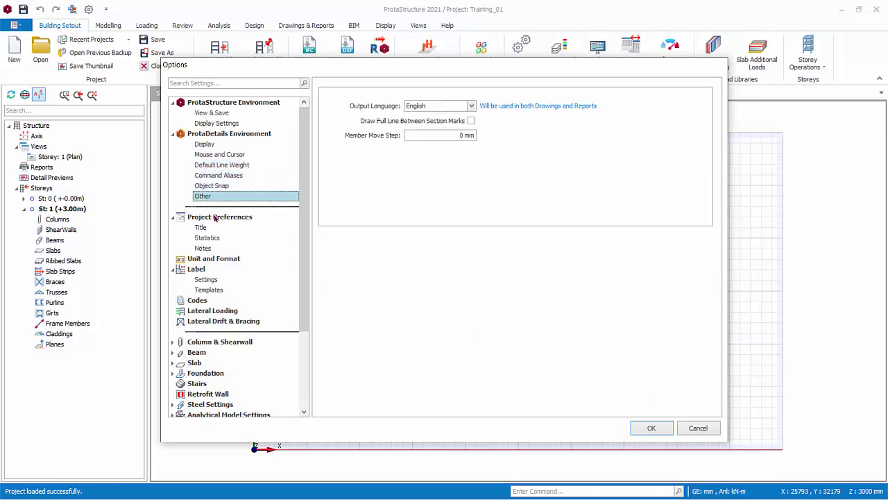
{"action": "left_click", "coordinate": [201, 228]}
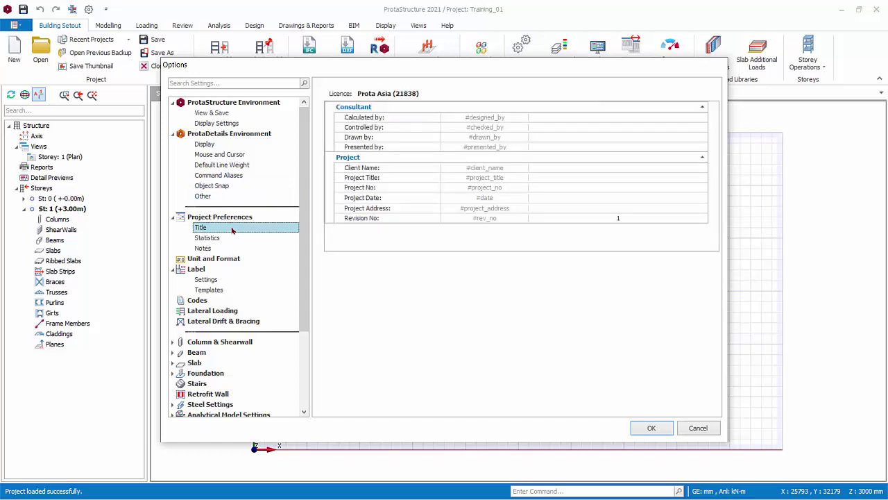
- Check project statistics, replace the project notes text with 'rev1', then view Unit and Format
{"action": "left_click", "coordinate": [220, 240]}
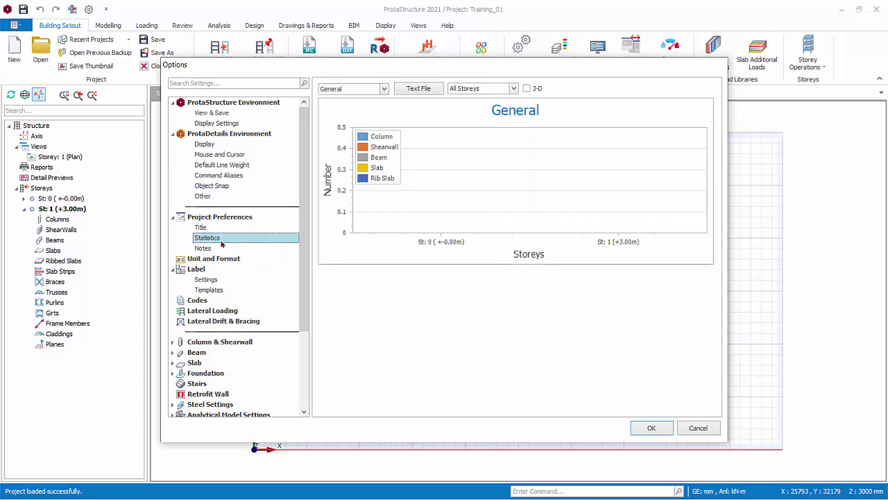
{"action": "left_click", "coordinate": [216, 248]}
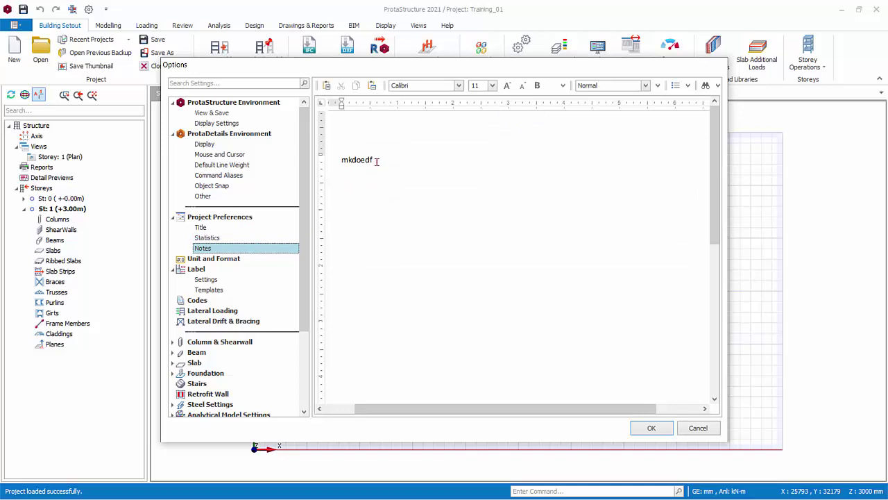
{"action": "left_click_drag", "start_coordinate": [375, 162], "coordinate": [316, 166]}
{"action": "type", "text": "rev1"}
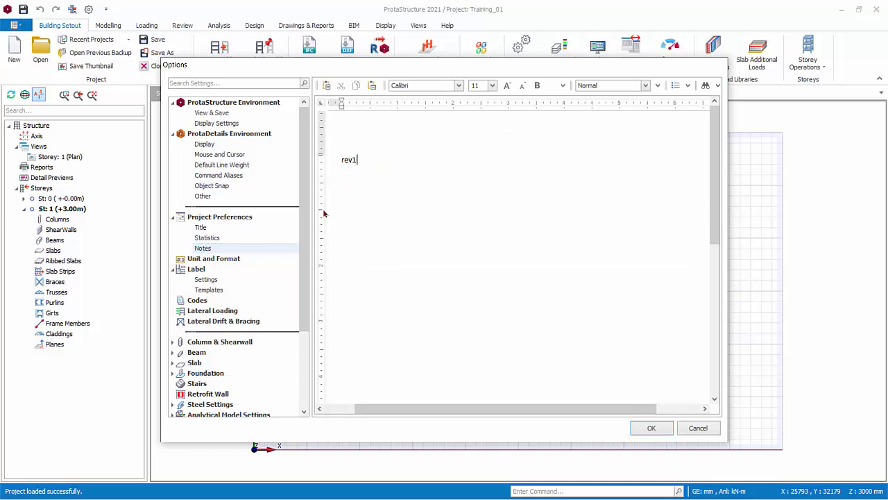
{"action": "left_click", "coordinate": [215, 260]}
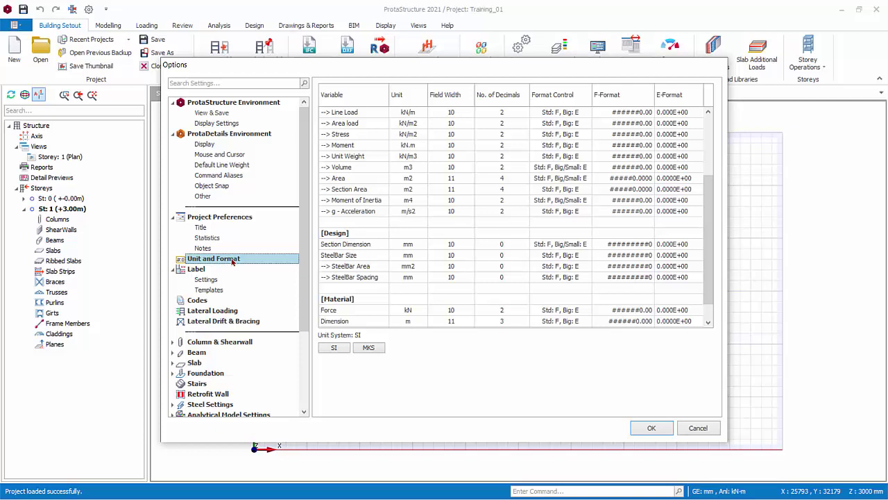
- Review the Label Settings and Label Templates pages, then return to the Codes page
{"action": "left_click", "coordinate": [214, 284]}
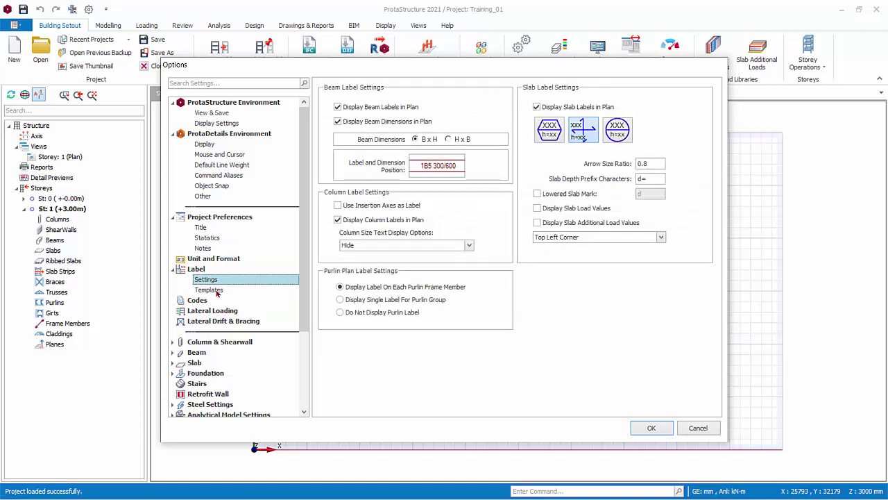
{"action": "left_click", "coordinate": [217, 292]}
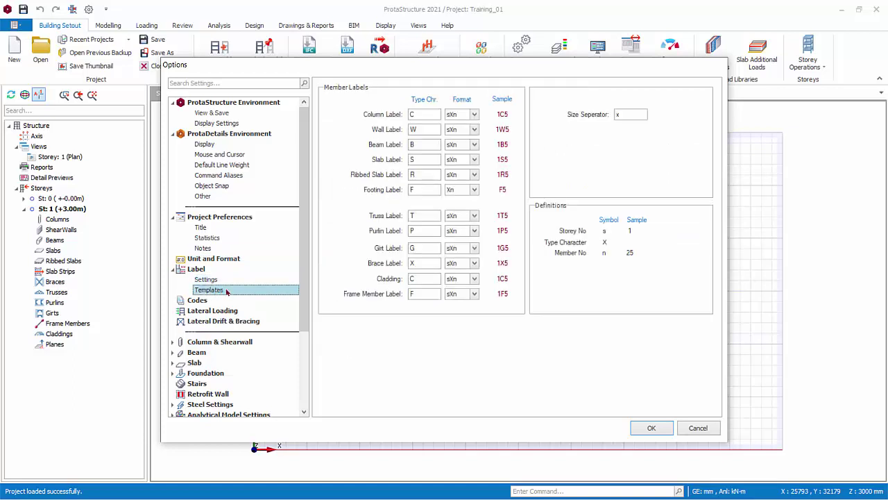
{"action": "left_click", "coordinate": [205, 301]}
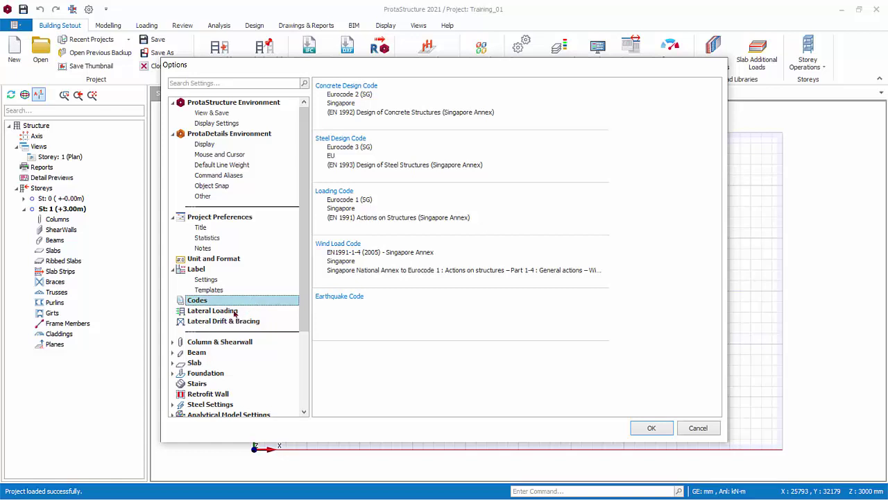
- Review Lateral Loading and Lateral Drift & Bracing, then the Column & Shearwall steel ratios
{"action": "left_click", "coordinate": [235, 312]}
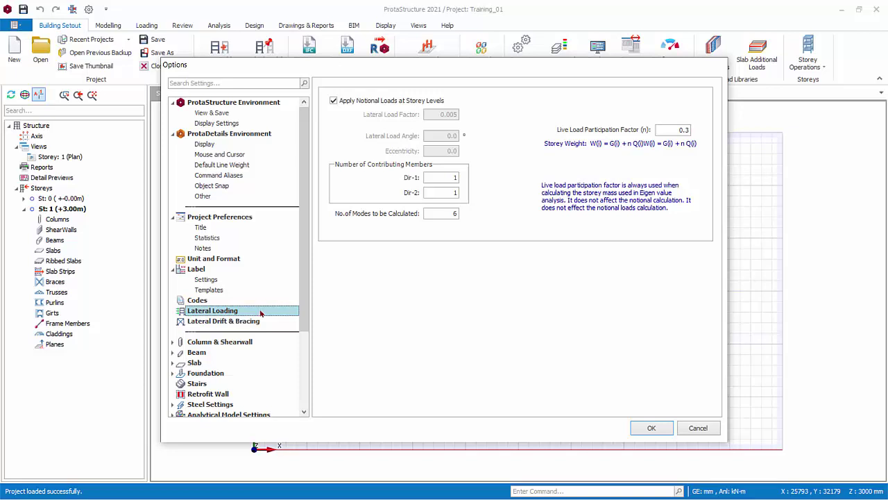
{"action": "left_click", "coordinate": [259, 321]}
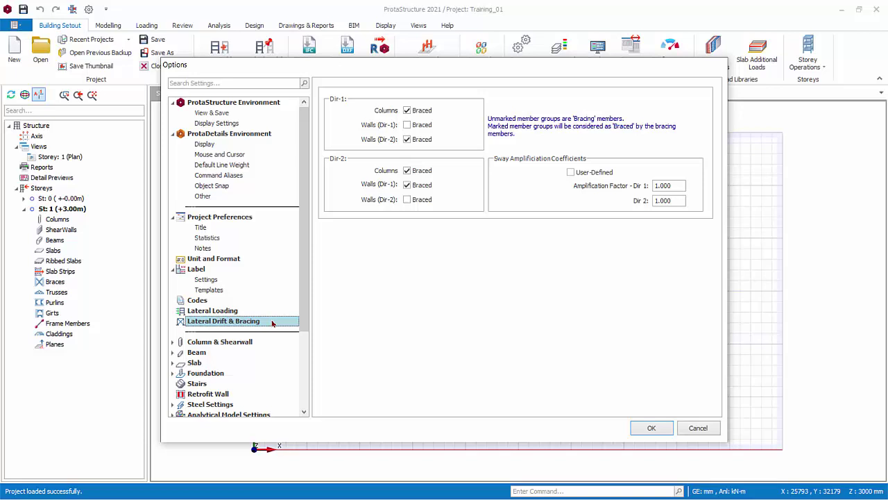
{"action": "scroll", "coordinate": [272, 322], "scroll_direction": "down", "scroll_amount": 2}
{"action": "left_click", "coordinate": [242, 280]}
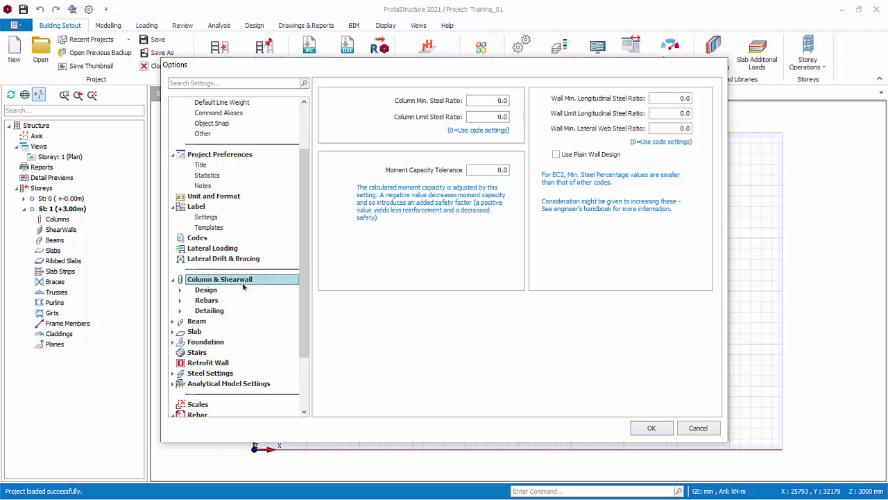
- Review the Beam design, Slab and Foundation settings pages in the Options tree
{"action": "left_click", "coordinate": [203, 322]}
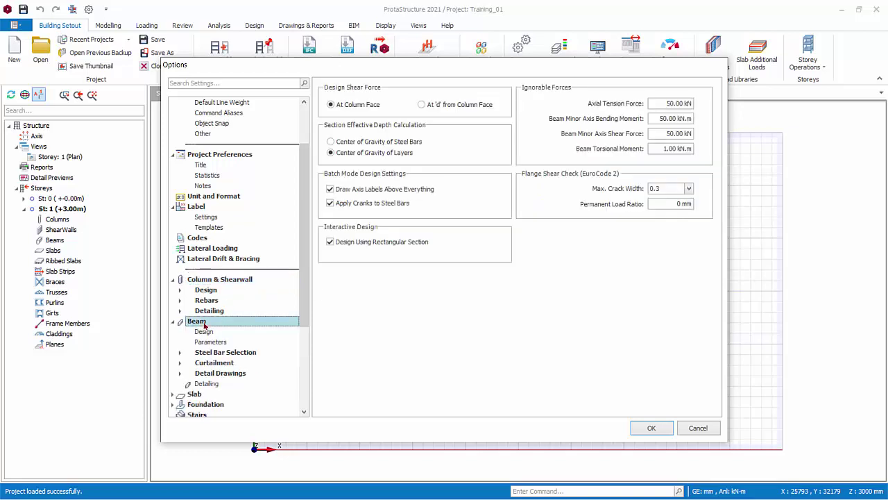
{"action": "left_click", "coordinate": [195, 393]}
{"action": "scroll", "coordinate": [203, 344], "scroll_direction": "down", "scroll_amount": 2}
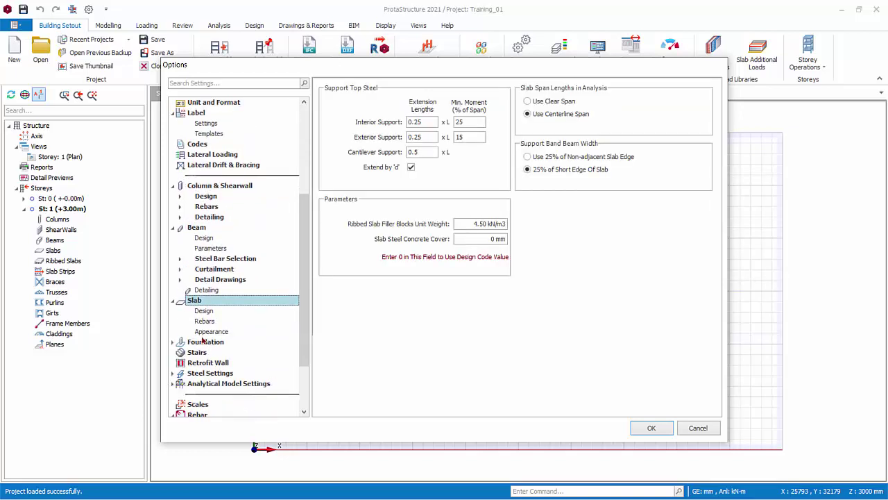
{"action": "left_click", "coordinate": [205, 342]}
{"action": "scroll", "coordinate": [286, 359], "scroll_direction": "down", "scroll_amount": 3}
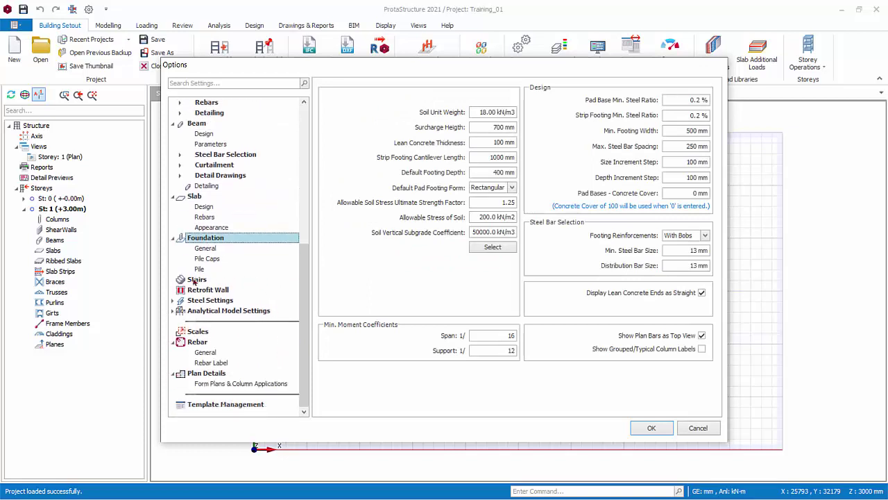
- Review the Steel deflection check, drawing Scales, Rebar and Plan Details pages, then reach Template Management
{"action": "left_click", "coordinate": [199, 301]}
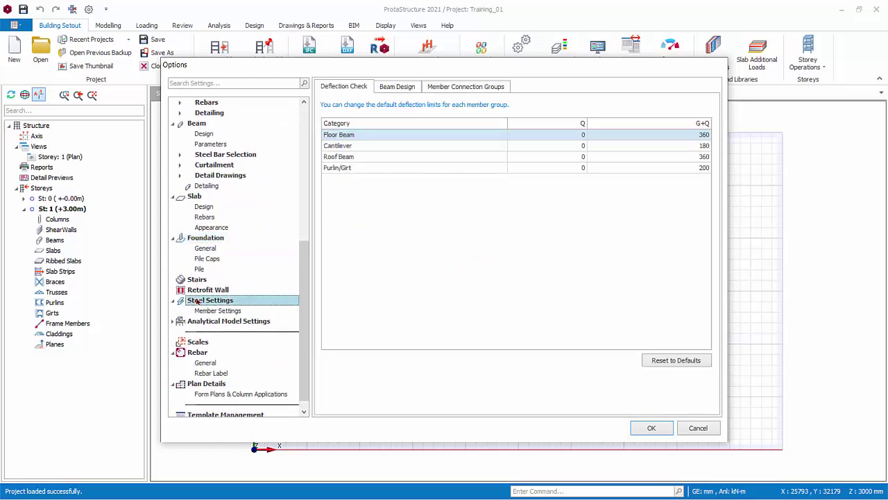
{"action": "left_click", "coordinate": [196, 342]}
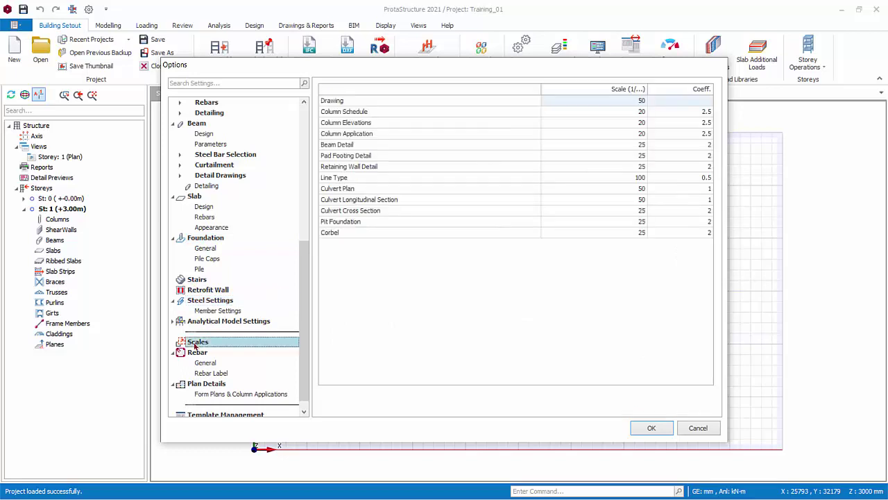
{"action": "left_click", "coordinate": [197, 353]}
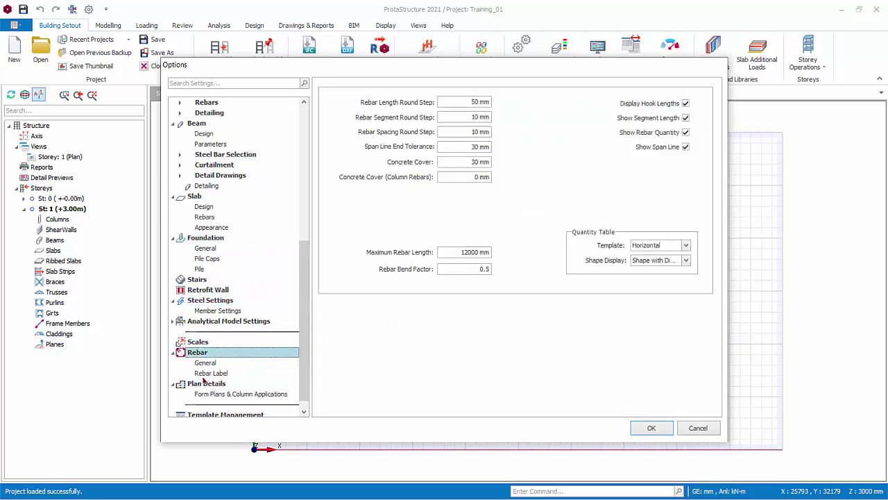
{"action": "left_click", "coordinate": [205, 386]}
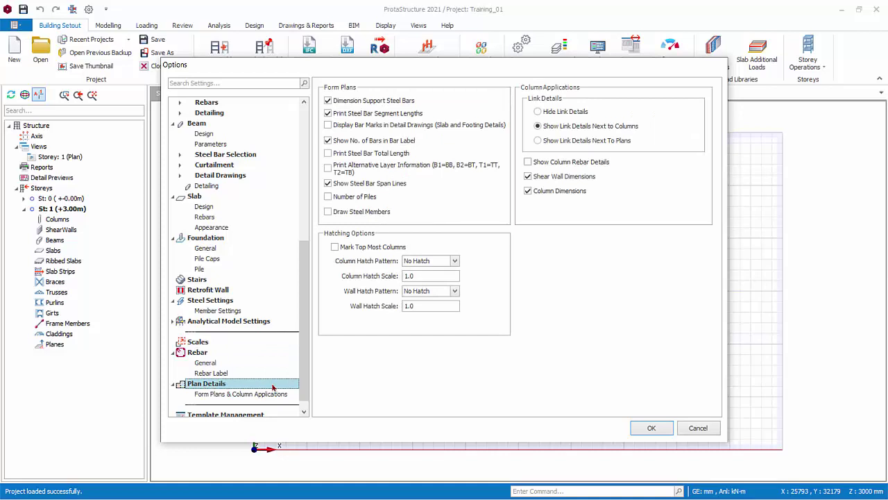
{"action": "scroll", "coordinate": [272, 383], "scroll_direction": "down", "scroll_amount": 1}
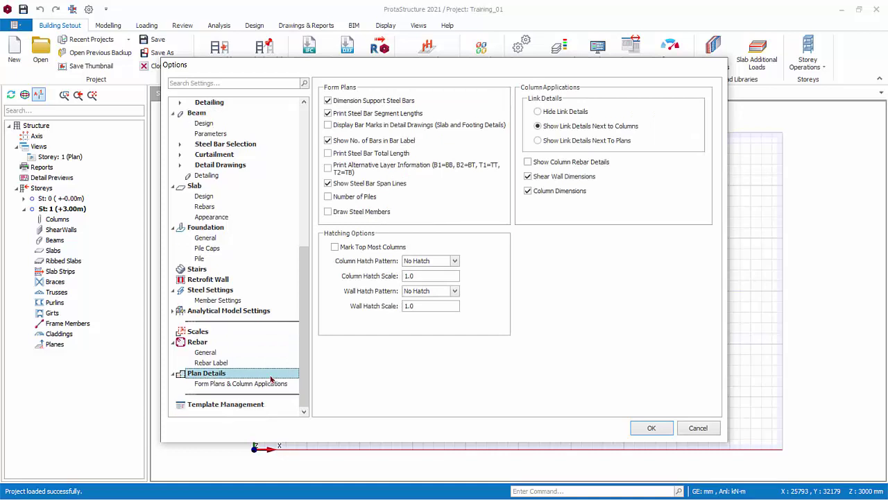
{"action": "left_click", "coordinate": [252, 408]}
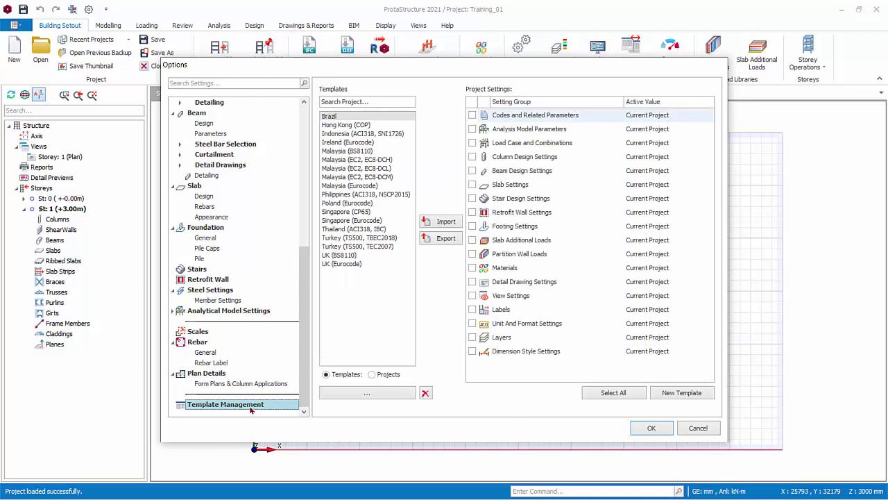